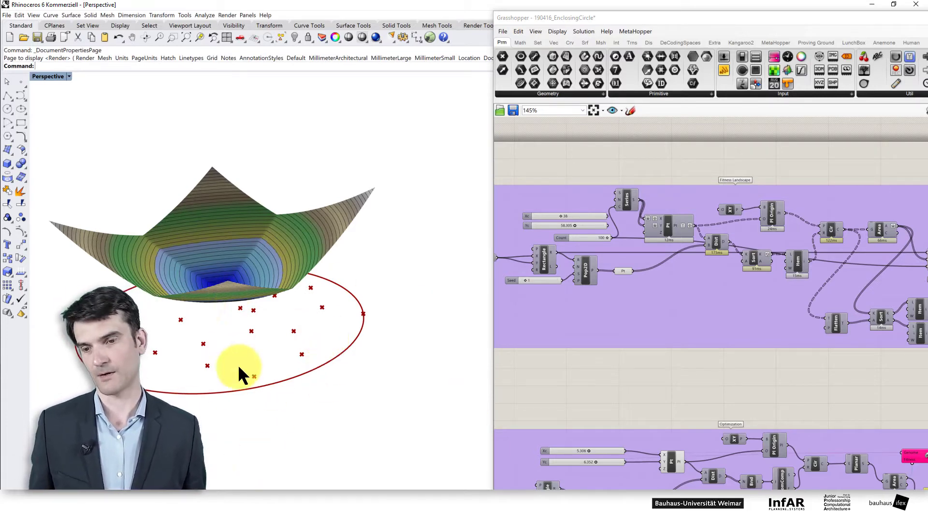
# - Turn off the preview of the component that displays the coloured surface in the Fitness Landscape group
pyautogui.moveTo(799, 319); pyautogui.dragTo(801, 325, button='right')
pyautogui.scroll(-3, 801, 328)
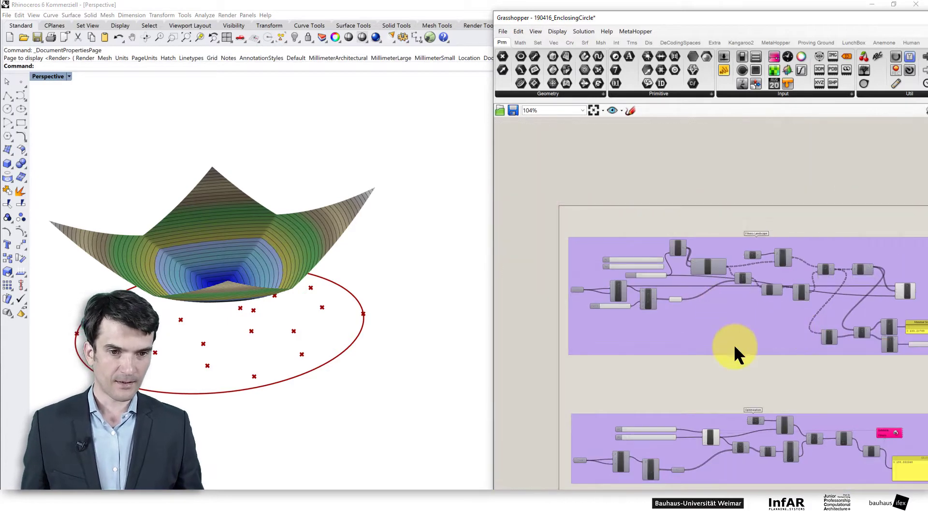
pyautogui.rightClick(905, 292)
pyautogui.click(861, 312)
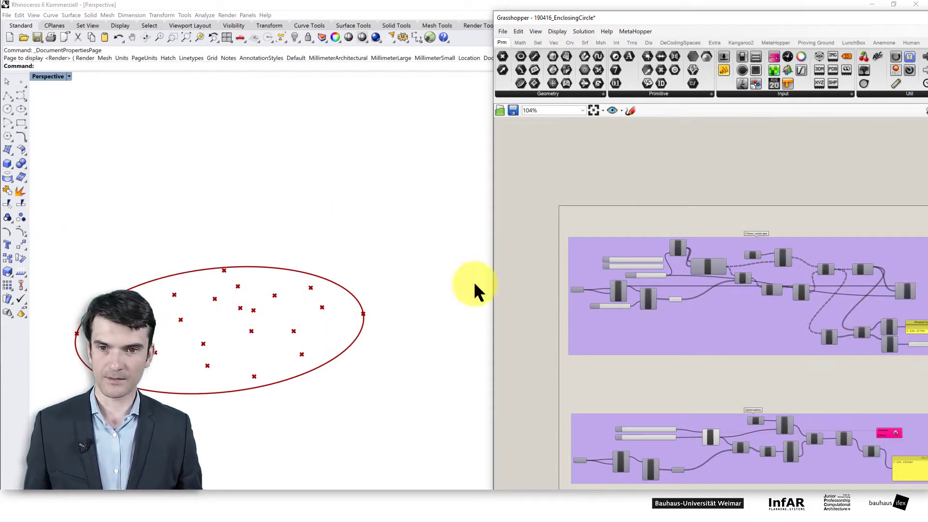
# - Switch the Rhino display from the Perspective view to a maximized Top view centred on the enclosing circle
pyautogui.moveTo(207, 280); pyautogui.dragTo(272, 369, button='right')
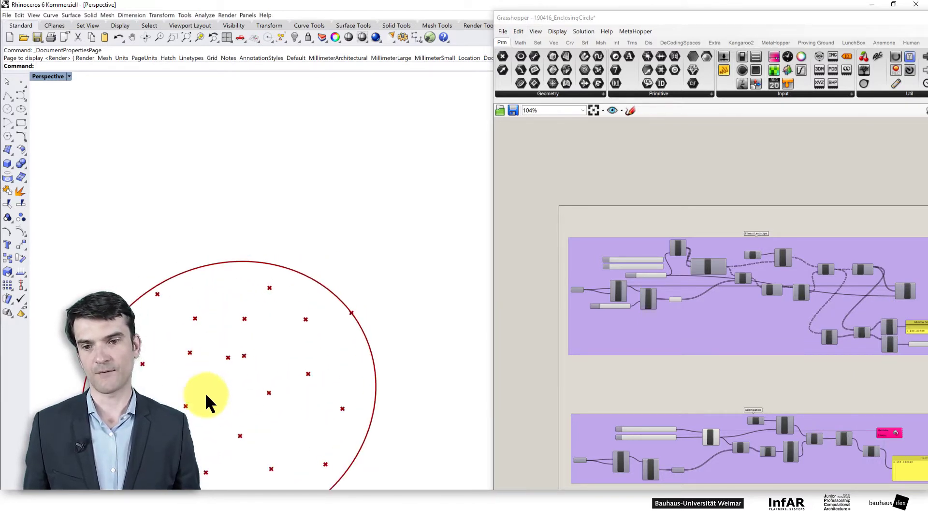
pyautogui.scroll(-2, 280, 377)
pyautogui.doubleClick(42, 78)
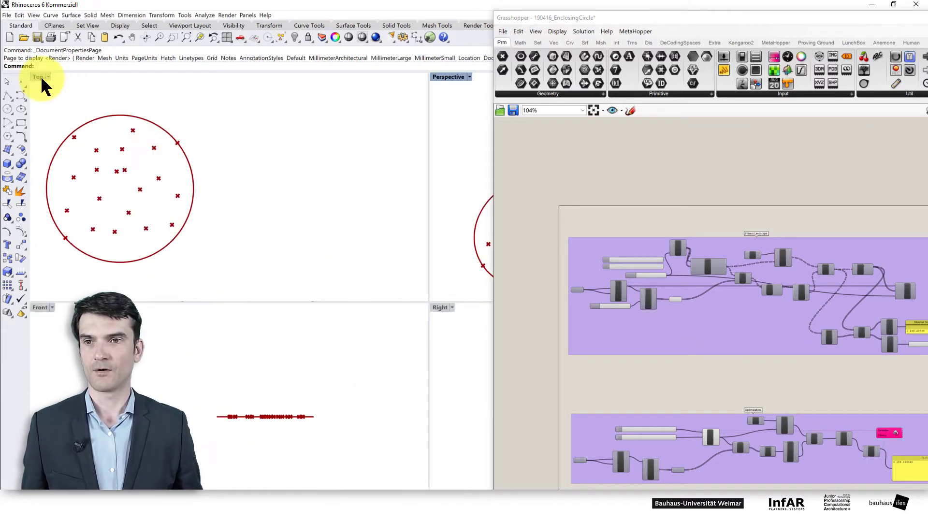
pyautogui.doubleClick(38, 78)
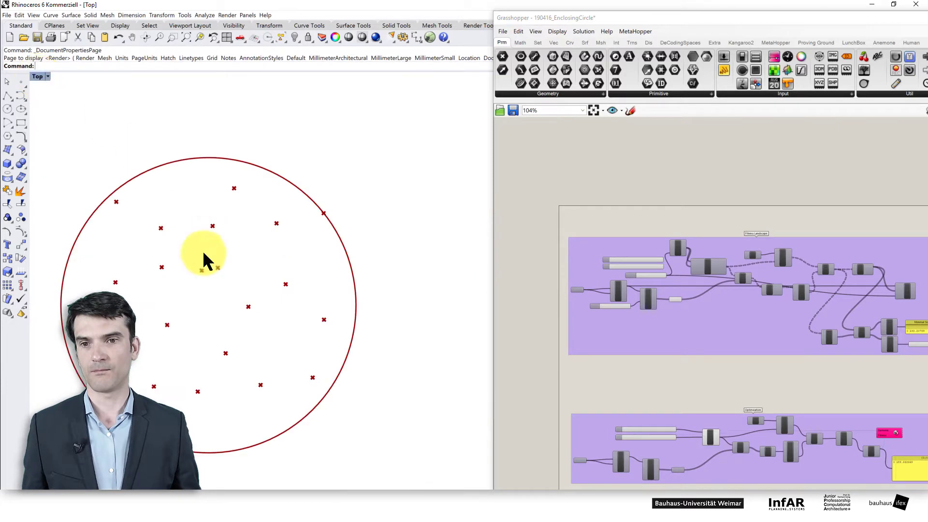
pyautogui.moveTo(225, 331); pyautogui.dragTo(221, 311, button='right')
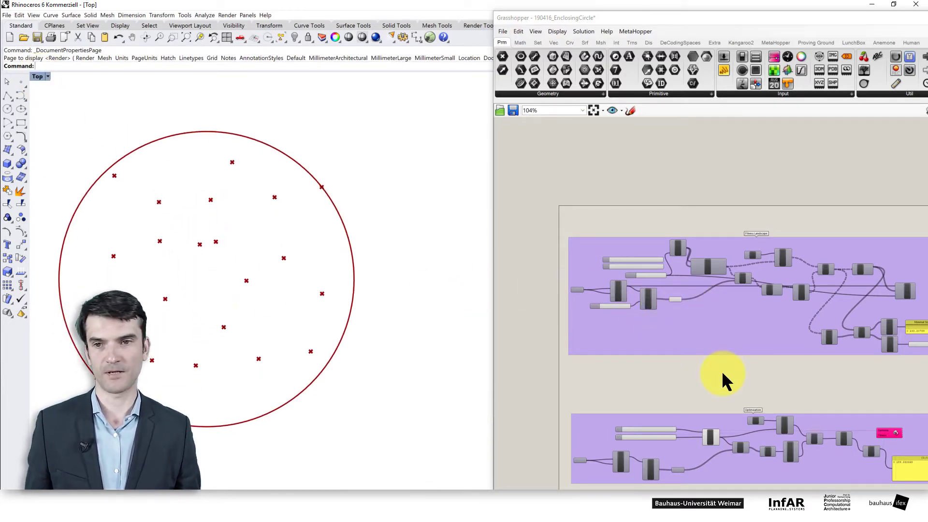
# - Turn off the preview of the Minimal Bounding Circle parameter in the Fitness Landscape group
pyautogui.moveTo(804, 385); pyautogui.dragTo(757, 303, button='right')
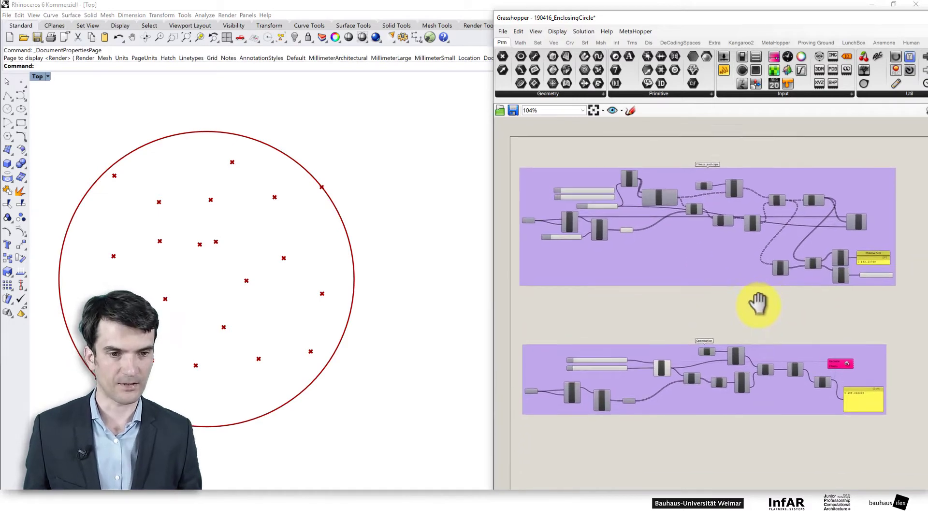
pyautogui.scroll(1, 757, 303)
pyautogui.moveTo(610, 332); pyautogui.dragTo(646, 307, button='right')
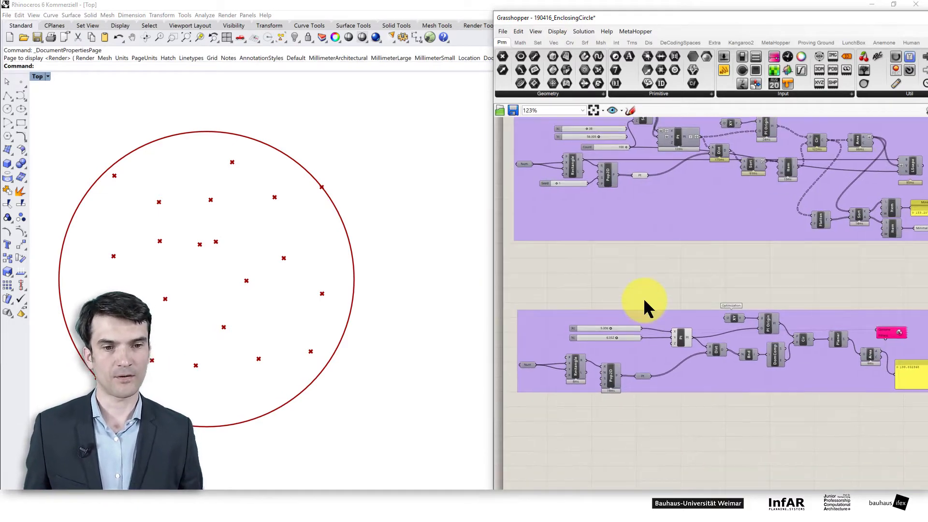
pyautogui.scroll(2, 644, 300)
pyautogui.scroll(-2, 685, 289)
pyautogui.scroll(-1, 811, 275)
pyautogui.moveTo(810, 275); pyautogui.dragTo(708, 304, button='right')
pyautogui.rightClick(824, 261)
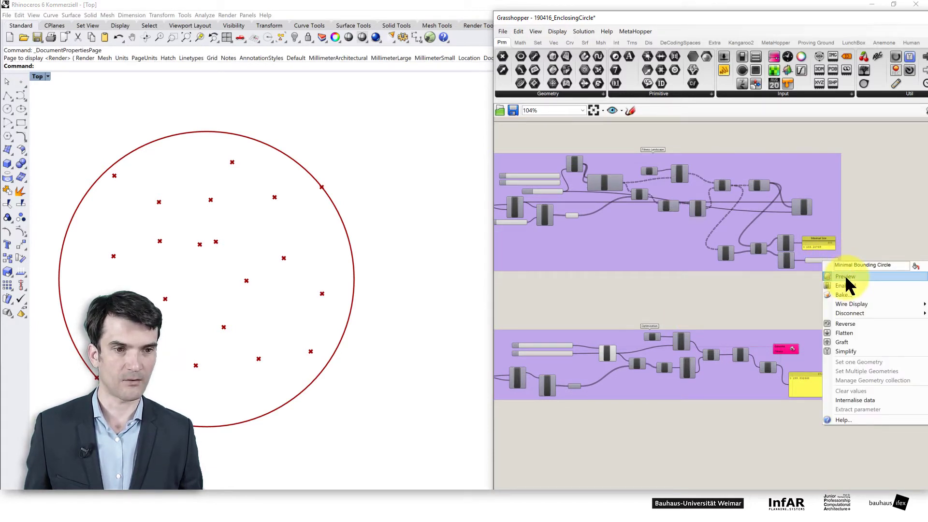
pyautogui.click(846, 277)
# - Turn on the preview of the Circle component in the Optimization group
pyautogui.moveTo(611, 311); pyautogui.dragTo(788, 236, button='right')
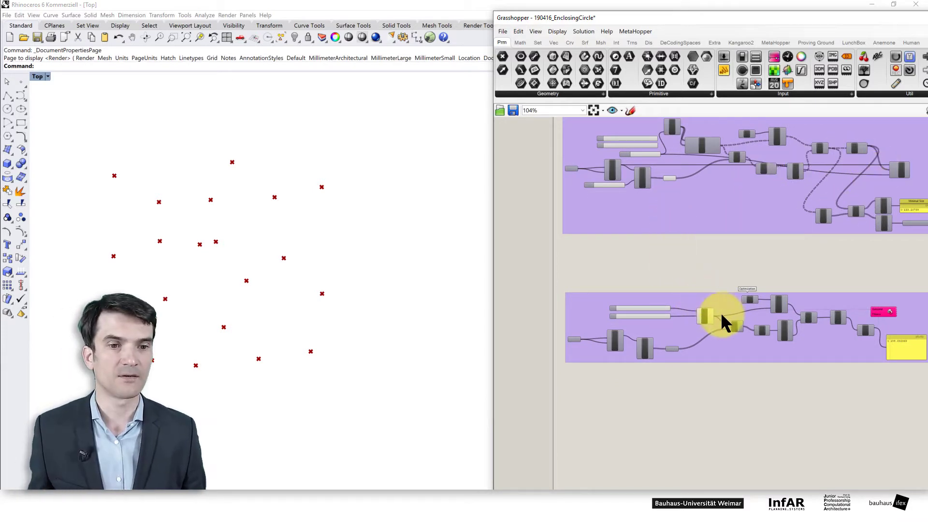
pyautogui.scroll(3, 726, 313)
pyautogui.moveTo(778, 323); pyautogui.dragTo(747, 313, button='right')
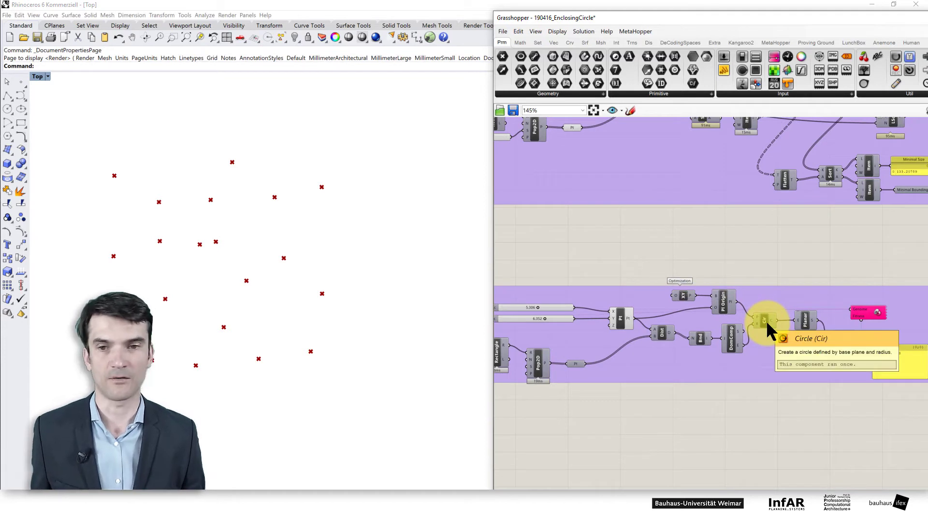
pyautogui.rightClick(767, 320)
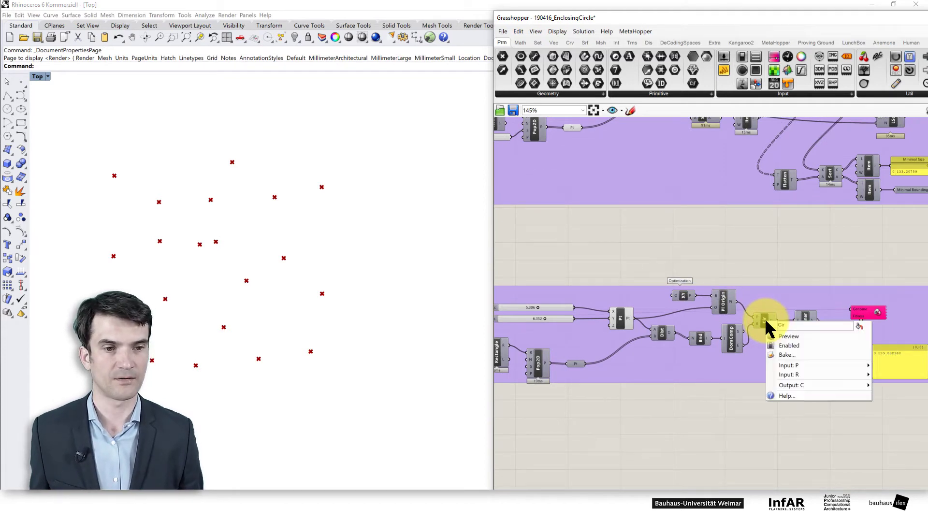
pyautogui.click(789, 336)
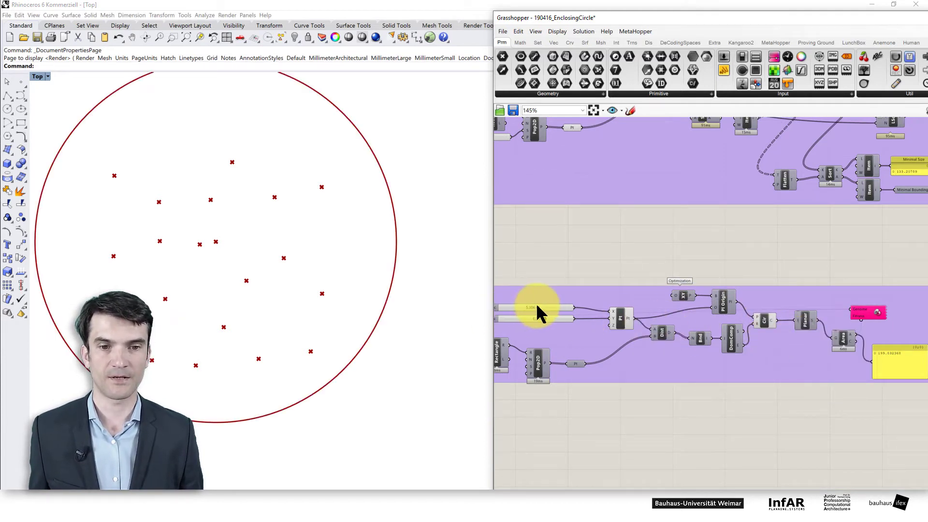
# - Set the circle centre sliders to Xc 3.602 and Yc 5.575, and select the Pt component they drive
pyautogui.moveTo(547, 263); pyautogui.dragTo(572, 279, button='right')
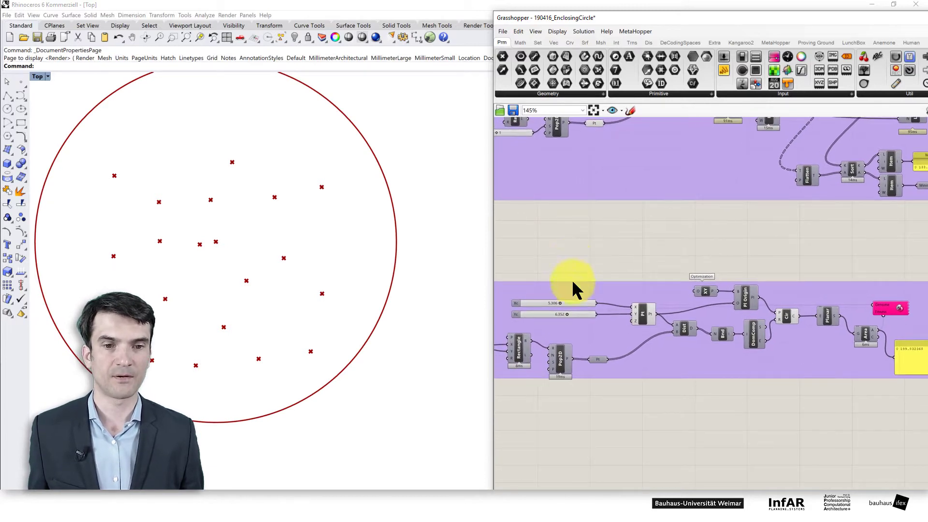
pyautogui.moveTo(560, 303)
pyautogui.mouseDown()
pyautogui.moveTo(549, 306)
pyautogui.moveTo(564, 313)
pyautogui.mouseUp()
pyautogui.click(643, 313)
pyautogui.moveTo(174, 287); pyautogui.dragTo(240, 306, button='right')
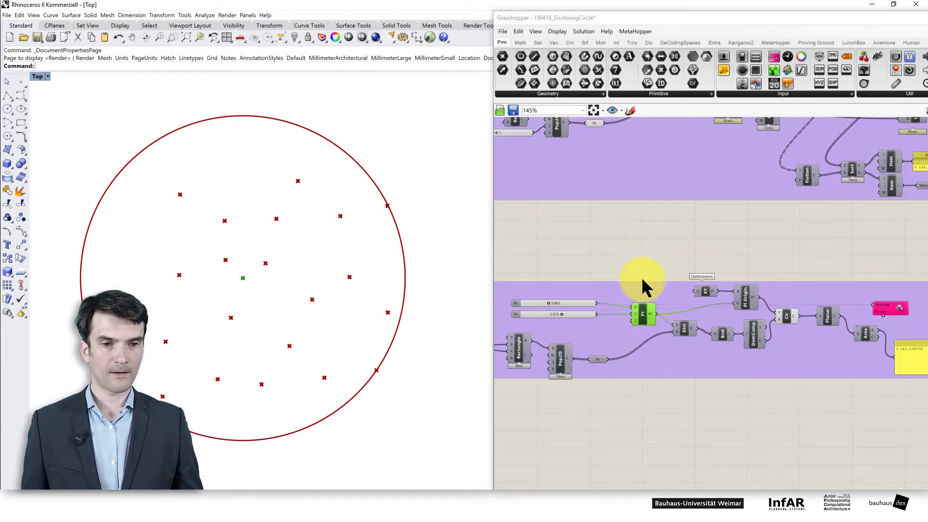
# - Deselect the centre point component and widen the Grasshopper window around the Galapagos component and area panel
pyautogui.scroll(3, 884, 309)
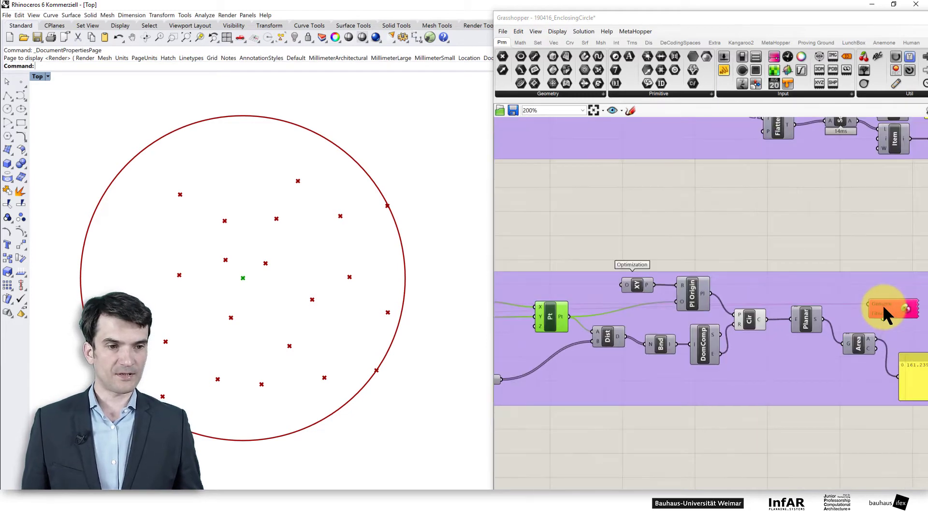
pyautogui.rightClick(874, 304)
pyautogui.rightClick(875, 285)
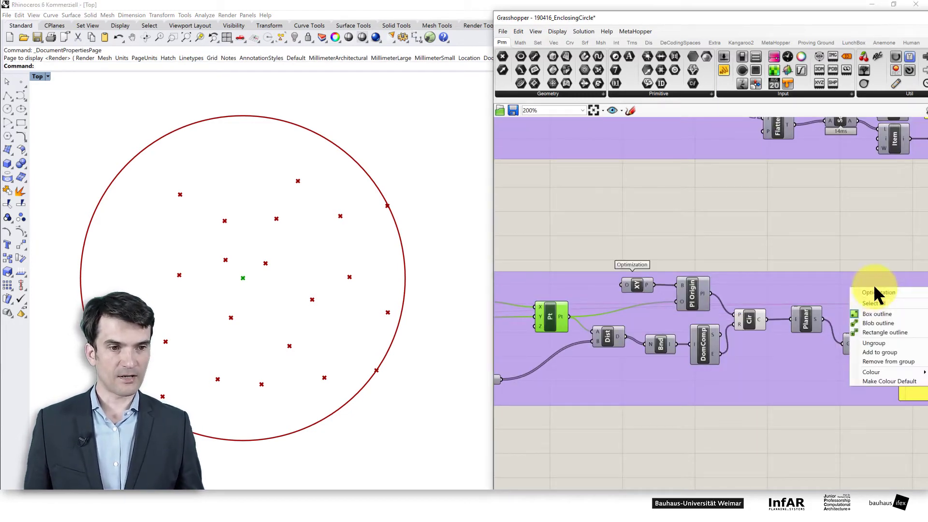
pyautogui.click(862, 251)
pyautogui.scroll(1, 874, 303)
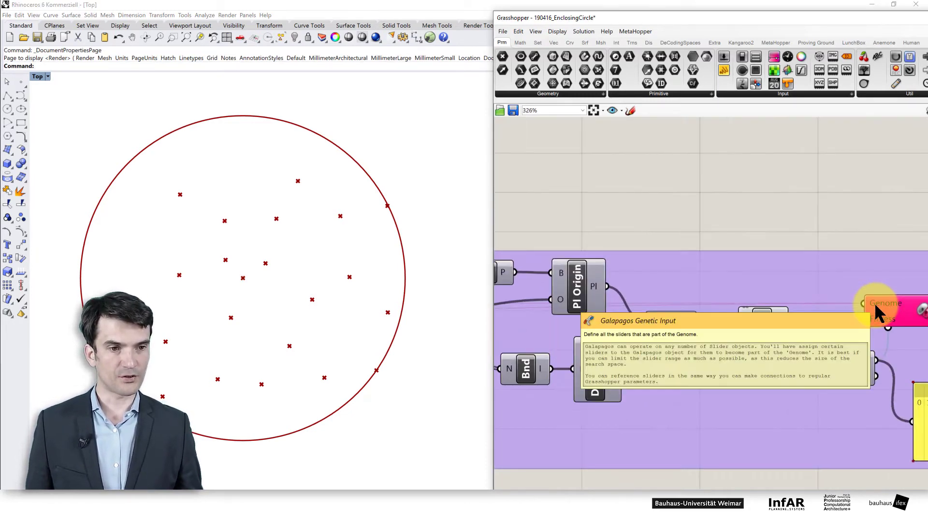
pyautogui.scroll(2, 875, 305)
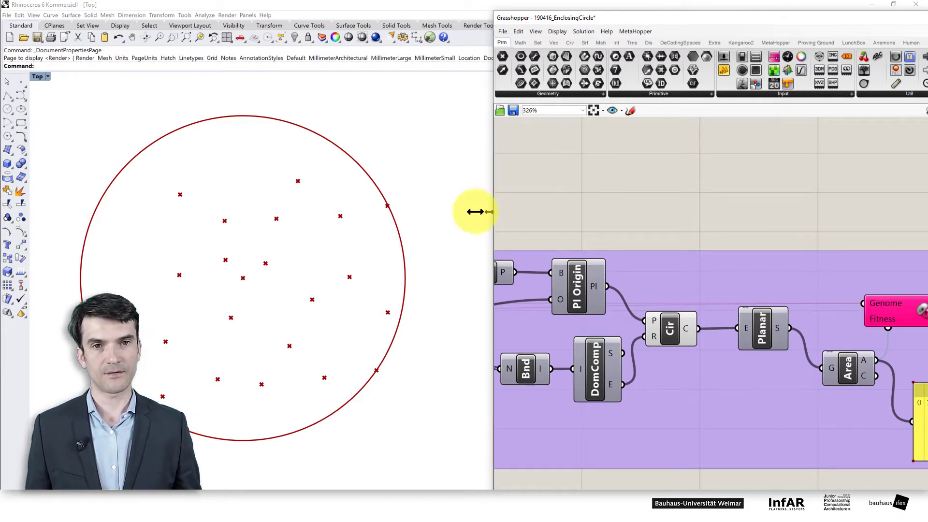
pyautogui.moveTo(490, 212); pyautogui.dragTo(342, 212)
pyautogui.moveTo(242, 217); pyautogui.dragTo(194, 237, button='right')
pyautogui.scroll(-1, 195, 237)
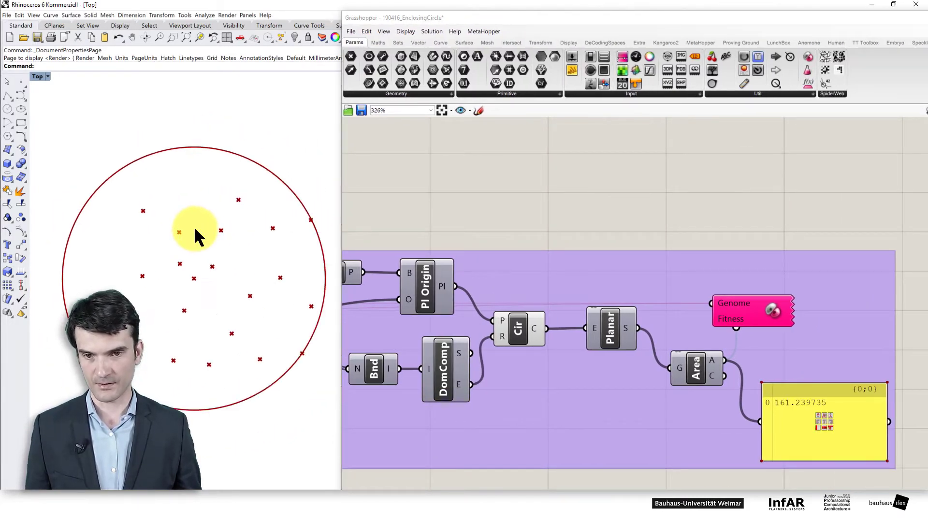
pyautogui.moveTo(554, 212); pyautogui.dragTo(574, 193, button='right')
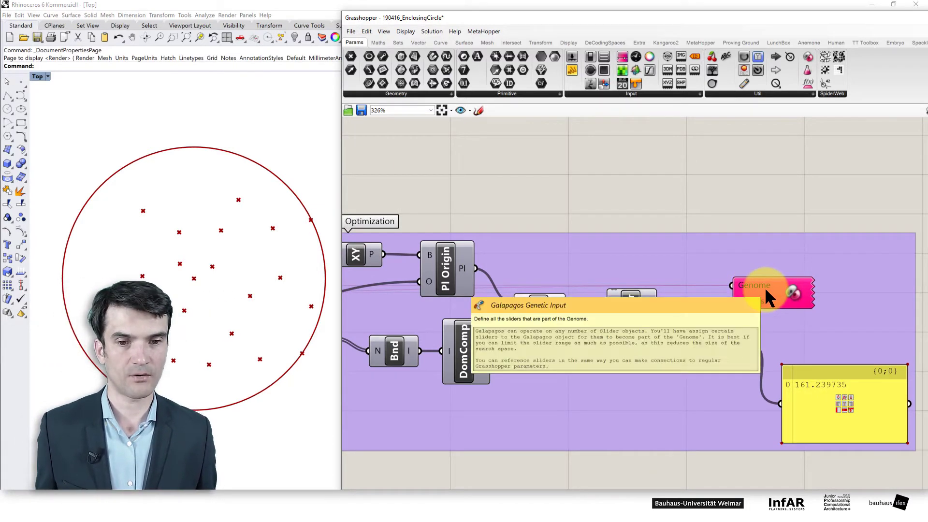
# - Connect the Galapagos Genome input to both the Xc and Yc sliders of the Optimization group
pyautogui.moveTo(731, 286); pyautogui.dragTo(529, 284)
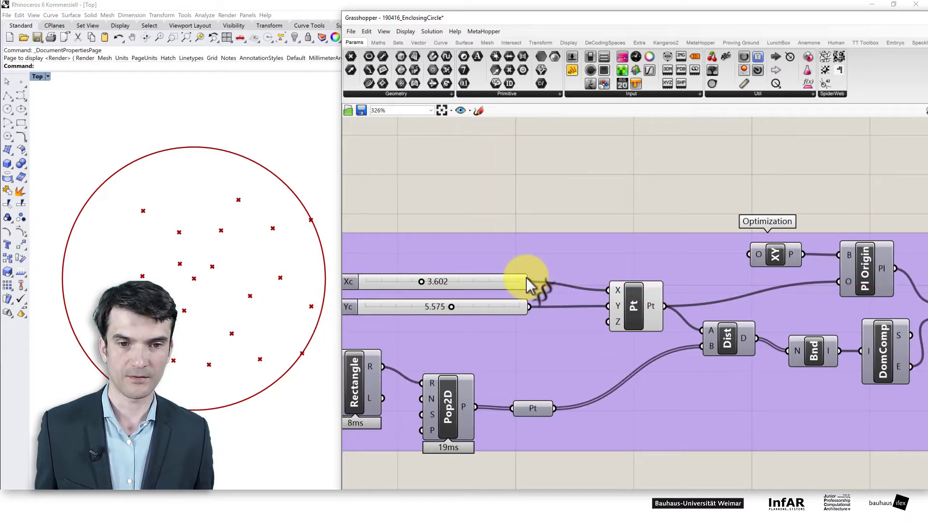
pyautogui.moveTo(783, 282); pyautogui.dragTo(642, 267, button='right')
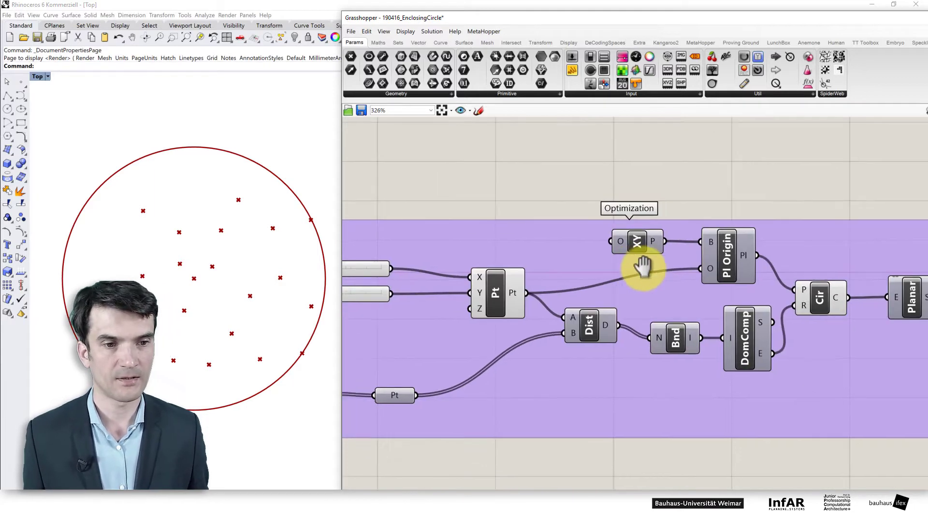
pyautogui.scroll(-1, 642, 266)
pyautogui.moveTo(816, 282); pyautogui.dragTo(610, 264, button='right')
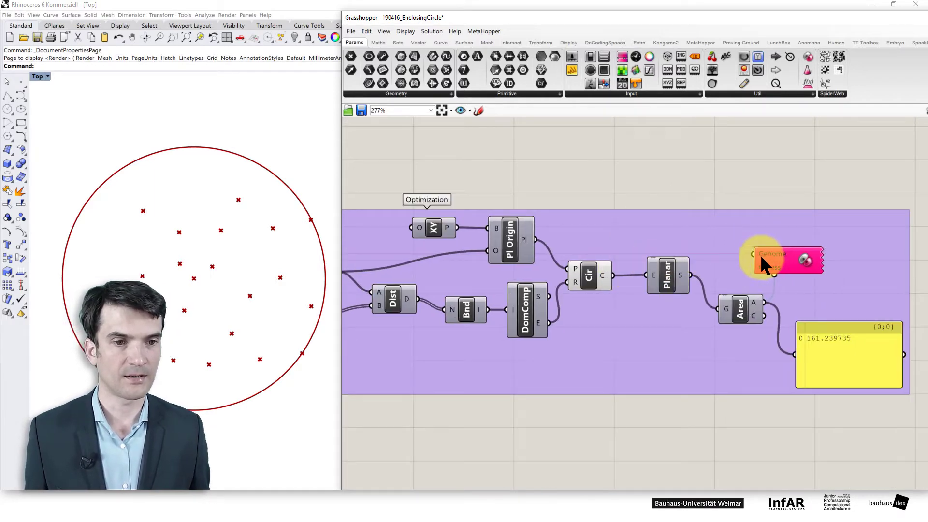
pyautogui.moveTo(752, 254); pyautogui.dragTo(293, 283)
pyautogui.moveTo(312, 282); pyautogui.dragTo(498, 282, button='right')
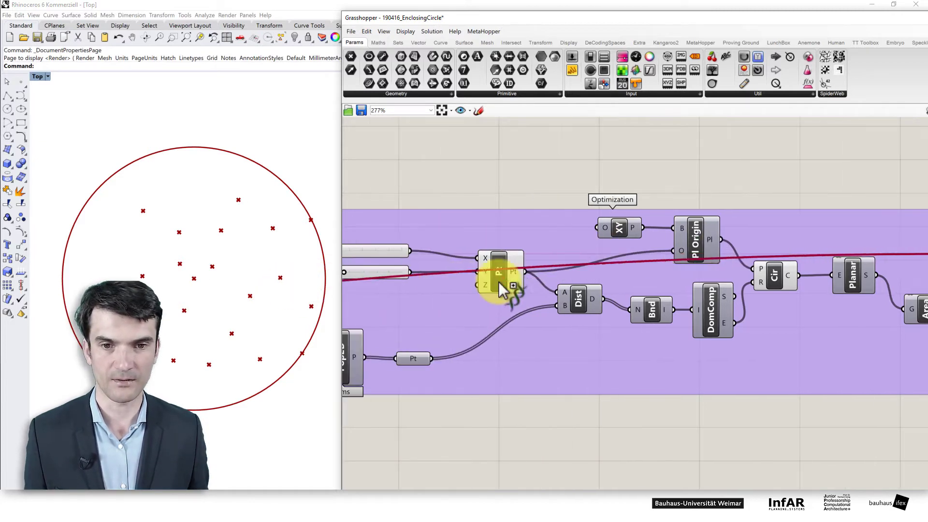
pyautogui.moveTo(498, 281); pyautogui.dragTo(410, 273)
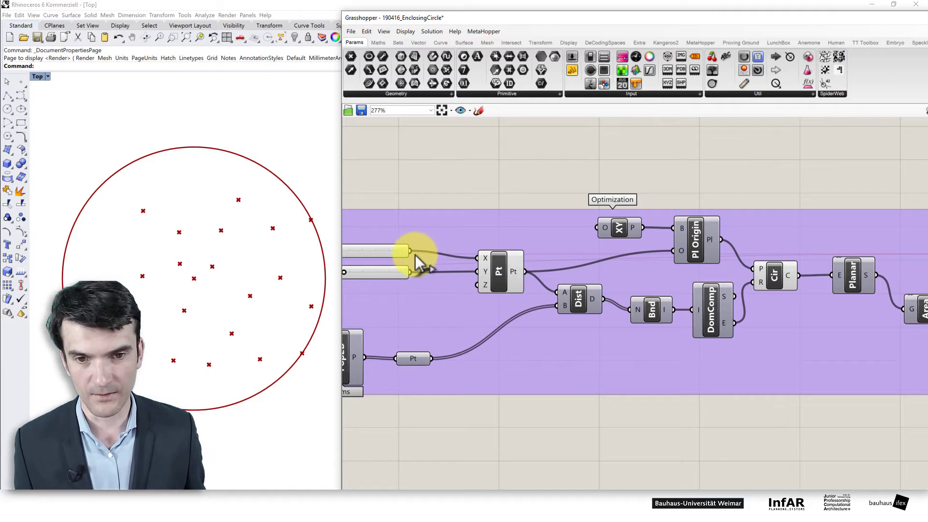
pyautogui.click(406, 272)
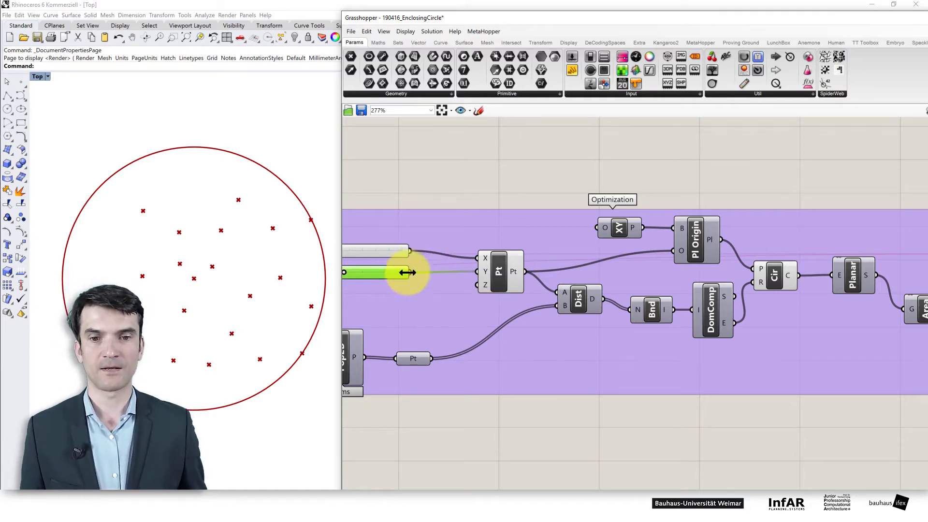
# - Set the Xc slider of the circle centre to 3.858
pyautogui.moveTo(681, 357); pyautogui.dragTo(659, 296, button='right')
pyautogui.scroll(-2, 562, 343)
pyautogui.moveTo(401, 279); pyautogui.dragTo(419, 275, button='right')
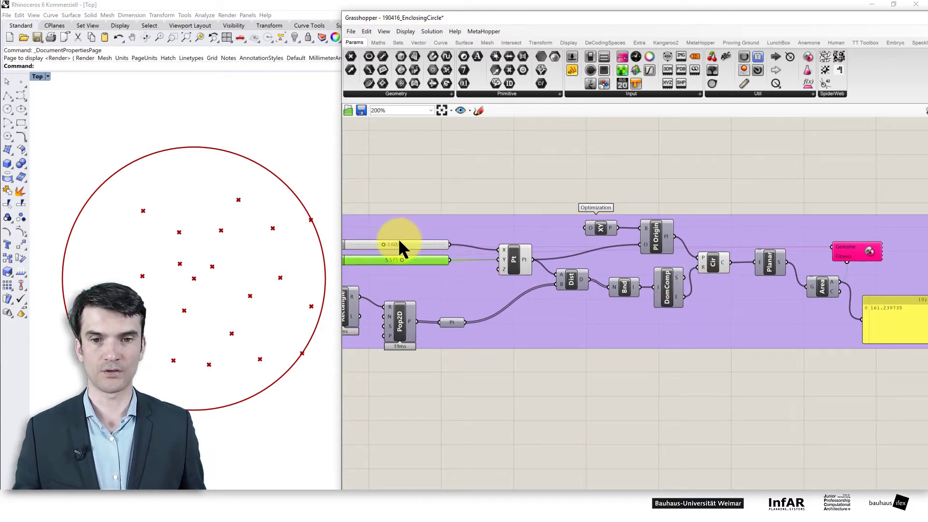
pyautogui.moveTo(383, 244); pyautogui.dragTo(385, 249)
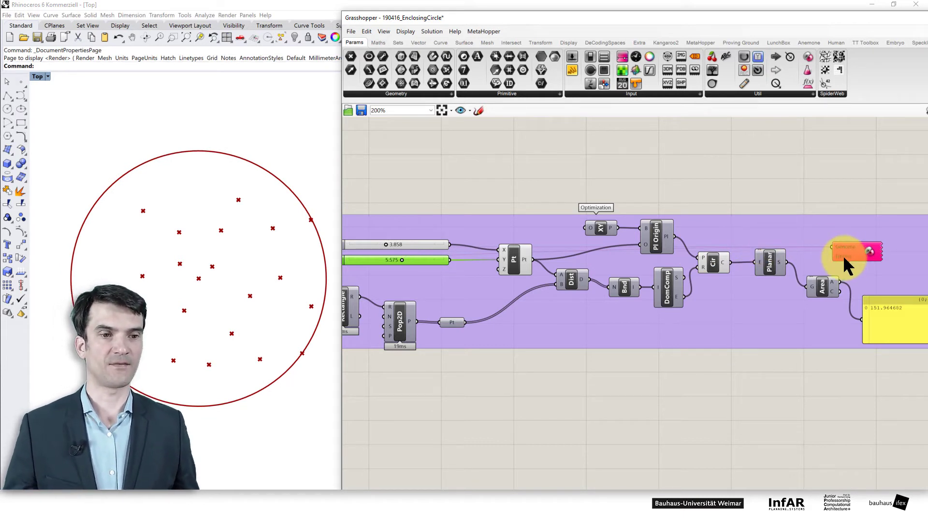
# - Connect the Galapagos Fitness input to the A output of the Area component
pyautogui.moveTo(842, 256); pyautogui.dragTo(761, 223, button='right')
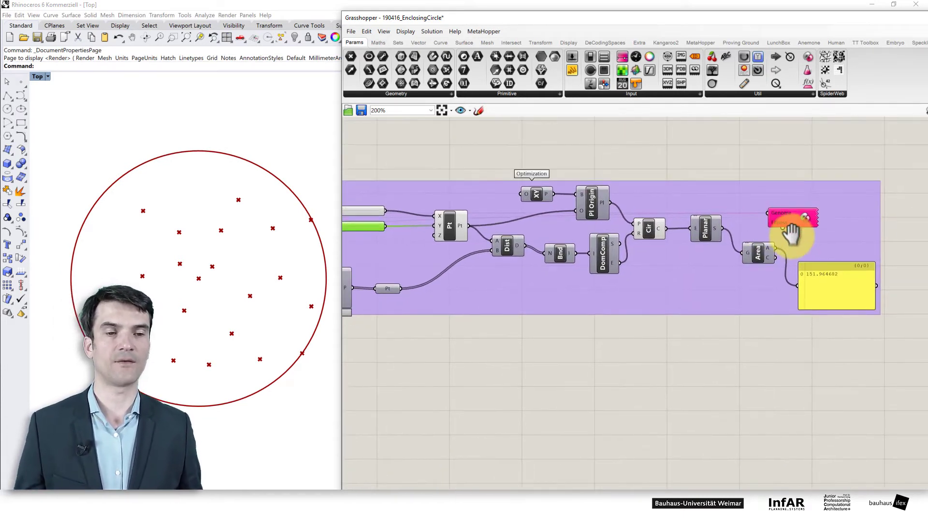
pyautogui.scroll(2, 793, 238)
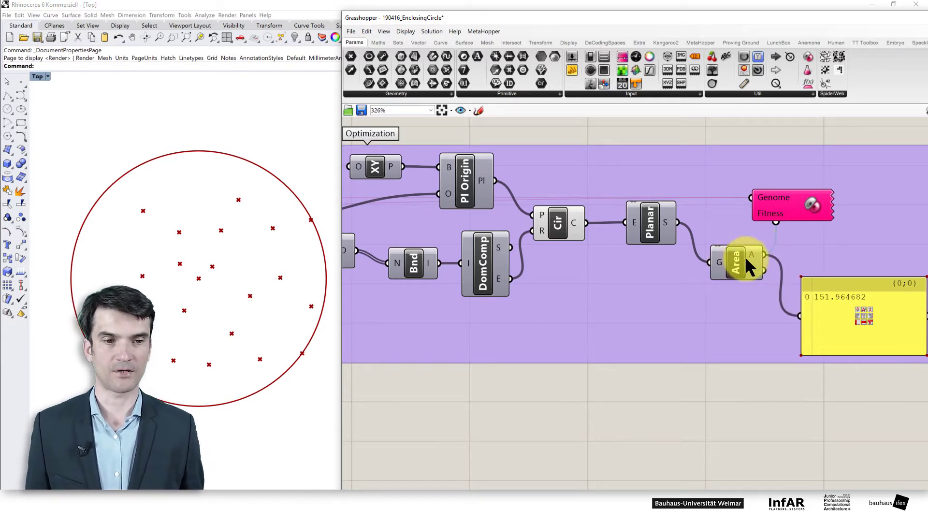
pyautogui.scroll(1, 777, 250)
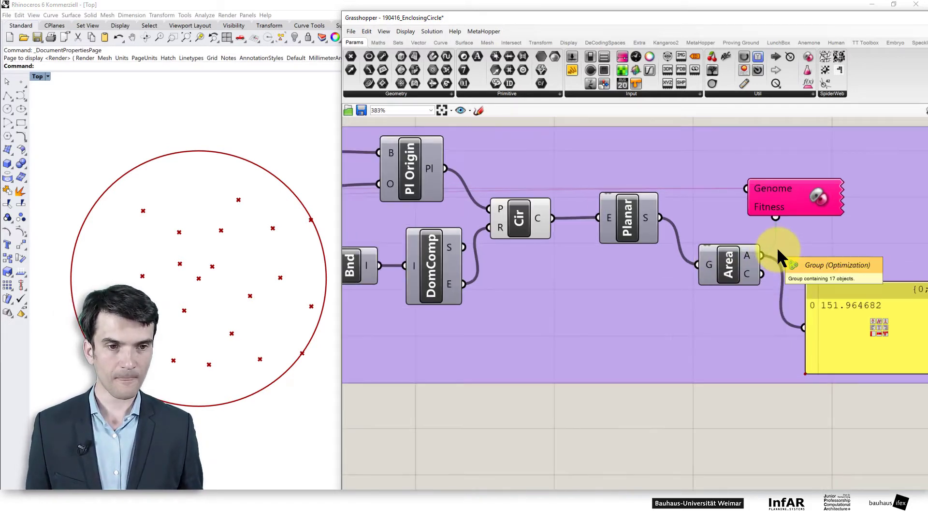
pyautogui.moveTo(874, 225); pyautogui.dragTo(842, 235, button='right')
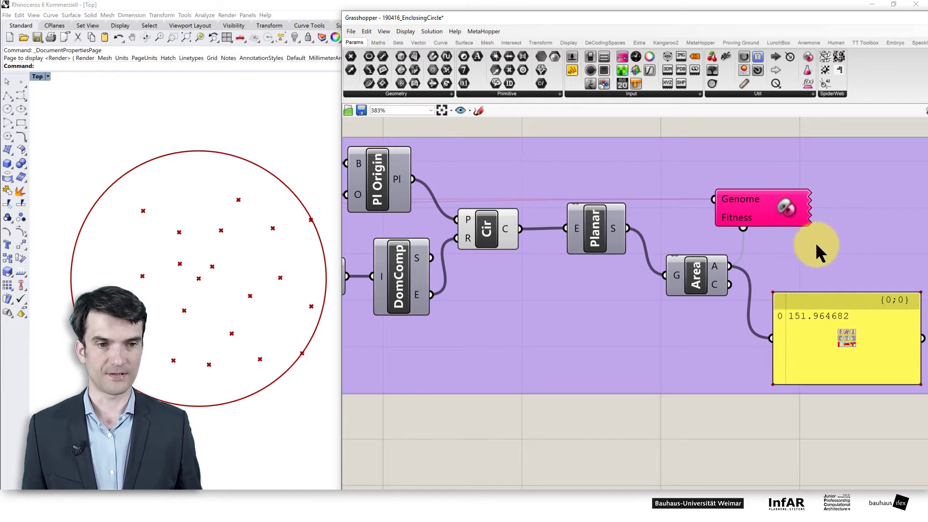
pyautogui.moveTo(774, 251); pyautogui.dragTo(714, 253, button='right')
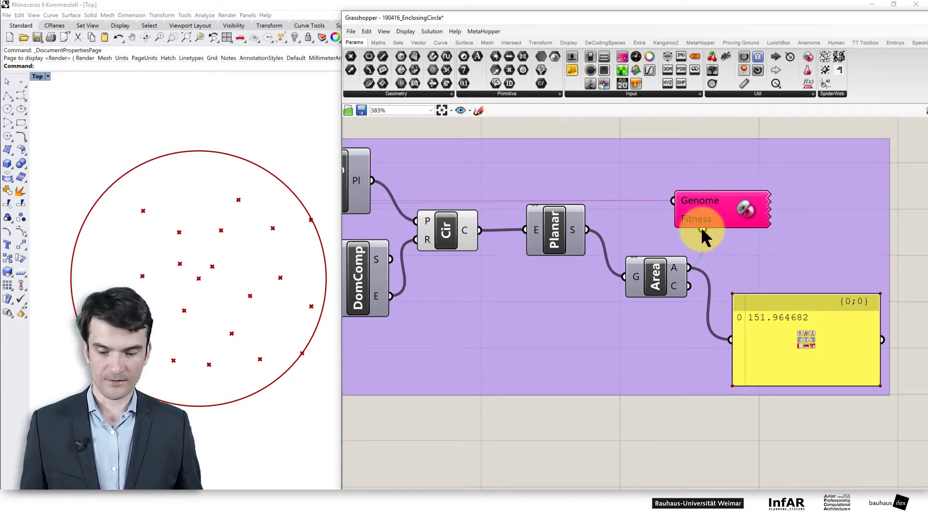
pyautogui.moveTo(701, 229); pyautogui.dragTo(685, 270)
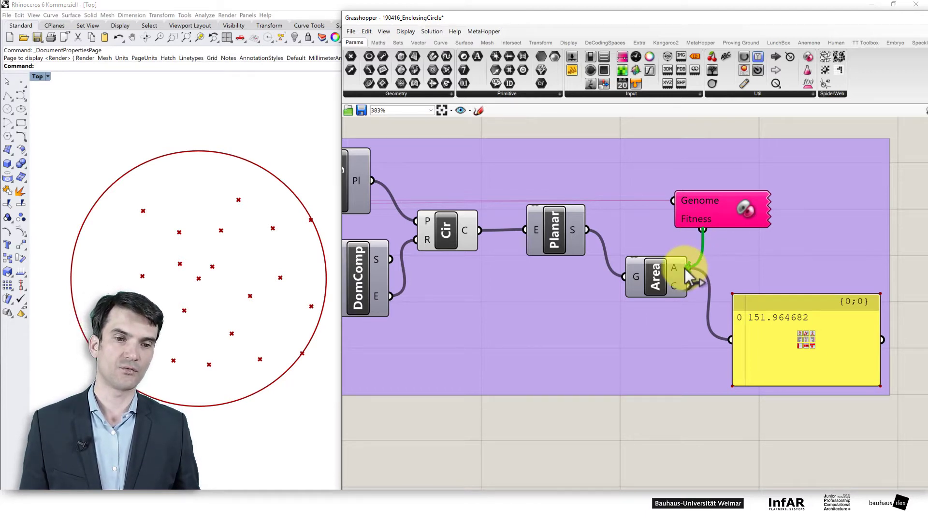
# - Finish wiring the Galapagos Fitness input to the Area output, and set the circle centre sliders to Xc 3.961 and Yc 7.055
pyautogui.moveTo(685, 270); pyautogui.dragTo(685, 269)
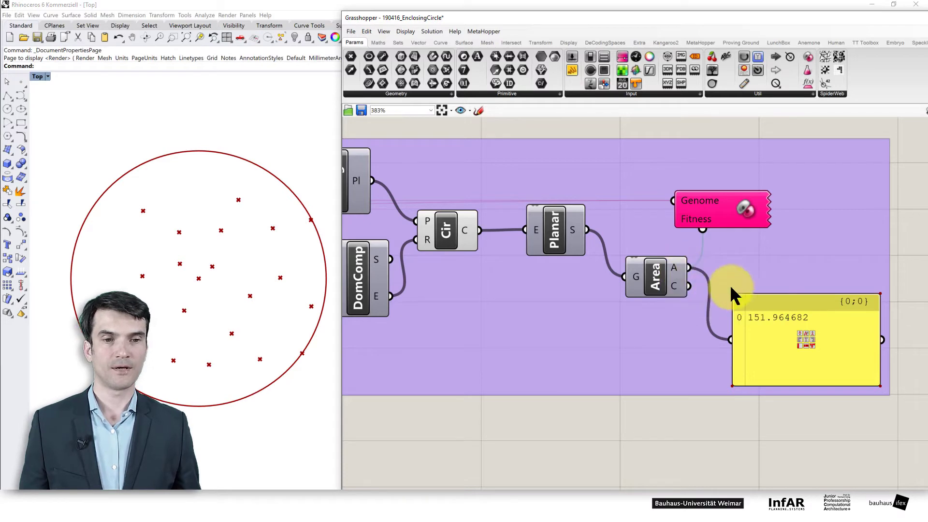
pyautogui.click(656, 277)
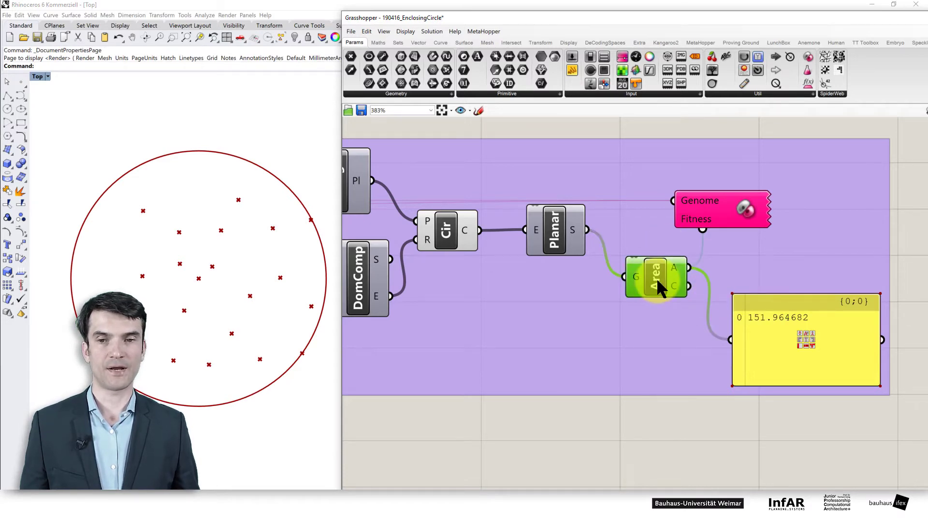
pyautogui.scroll(-2, 582, 305)
pyautogui.moveTo(517, 315); pyautogui.dragTo(617, 311, button='right')
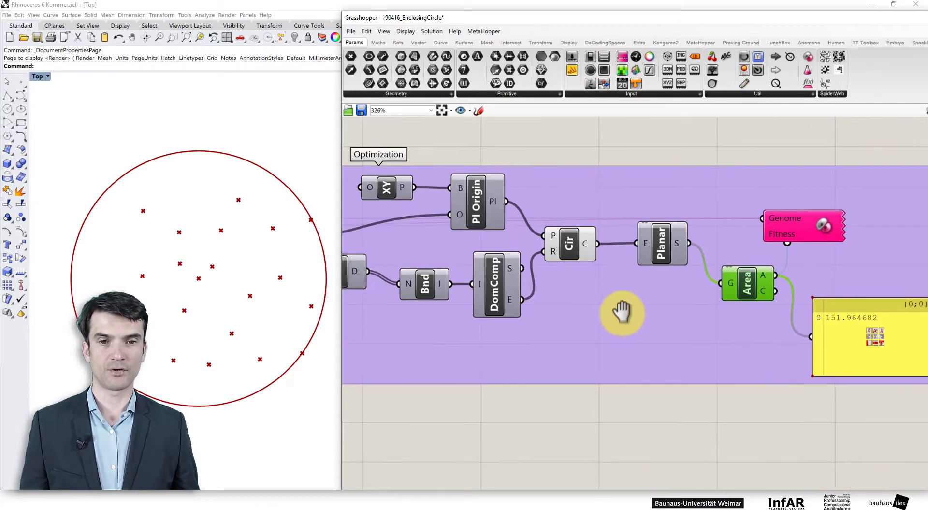
pyautogui.scroll(-1, 617, 312)
pyautogui.moveTo(450, 303); pyautogui.dragTo(529, 296, button='right')
pyautogui.scroll(-1, 401, 276)
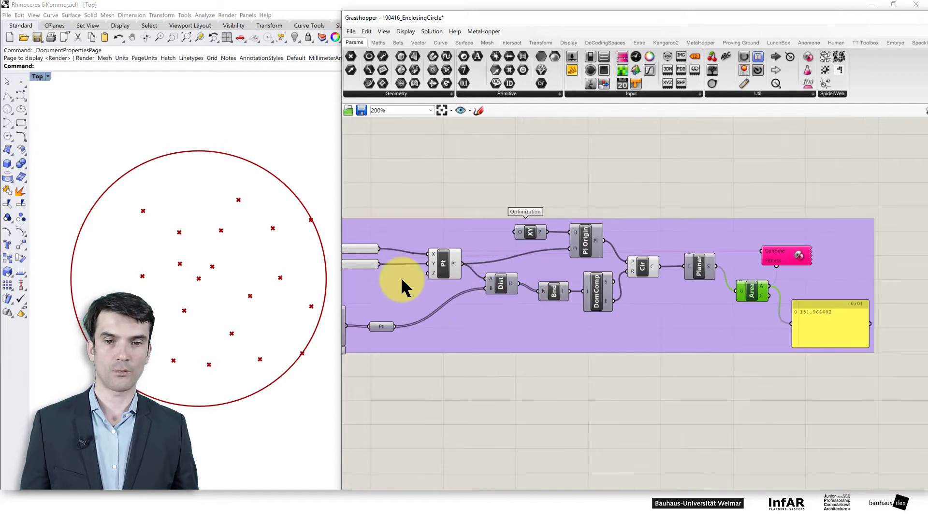
pyautogui.moveTo(363, 283); pyautogui.dragTo(400, 236, button='right')
pyautogui.moveTo(368, 231); pyautogui.dragTo(406, 247)
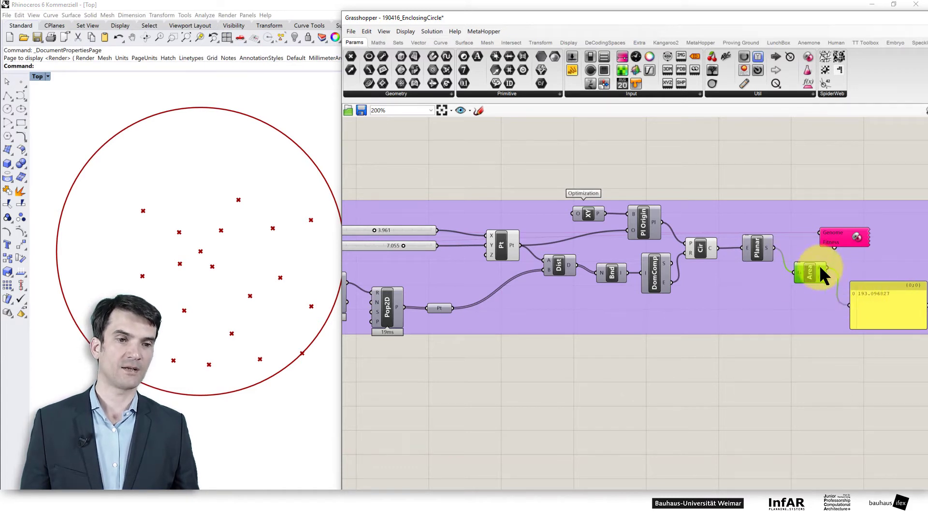
# - Move the Xc slider component slightly closer to the Yc slider on the canvas
pyautogui.moveTo(827, 267); pyautogui.dragTo(831, 247)
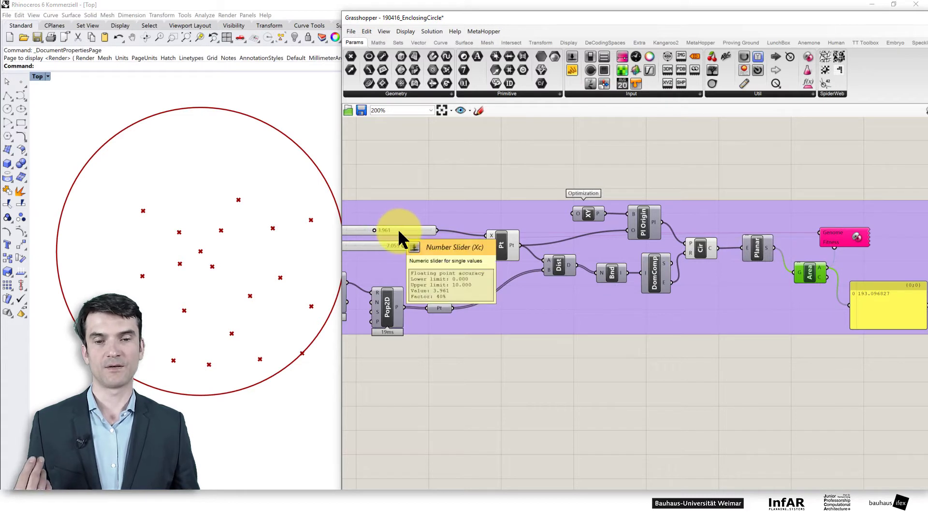
pyautogui.moveTo(399, 231); pyautogui.dragTo(399, 234)
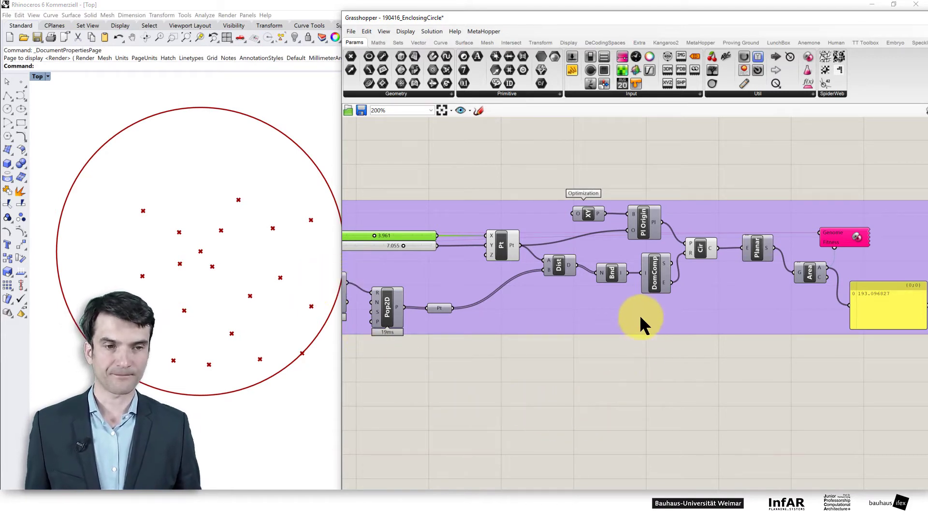
pyautogui.moveTo(639, 314); pyautogui.dragTo(673, 319, button='right')
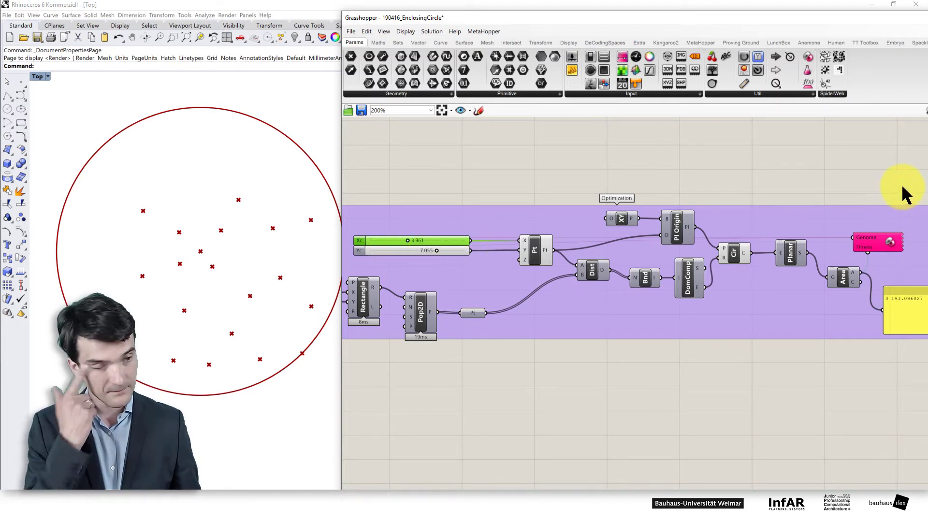
# - Open the Galapagos Editor and move it so that the Galapagos and Area components are uncovered
pyautogui.moveTo(877, 240); pyautogui.dragTo(864, 238, button='right')
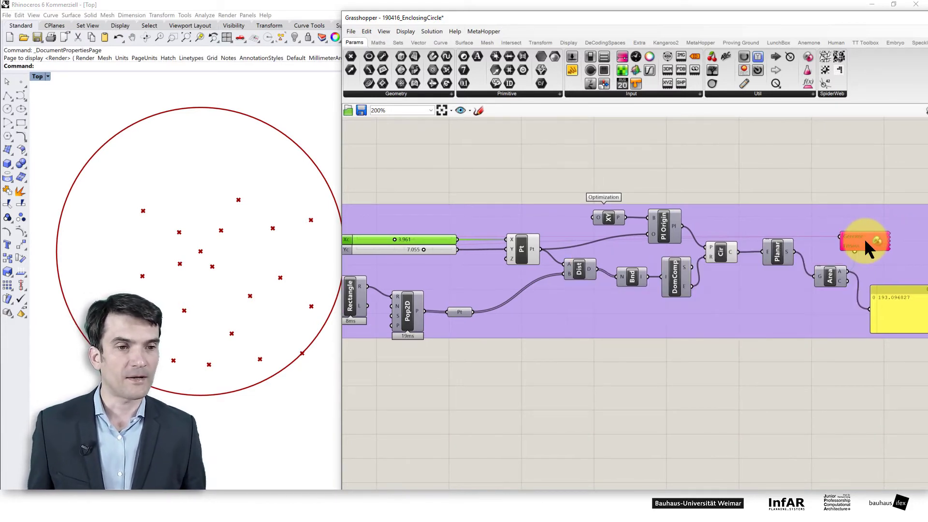
pyautogui.moveTo(865, 242)
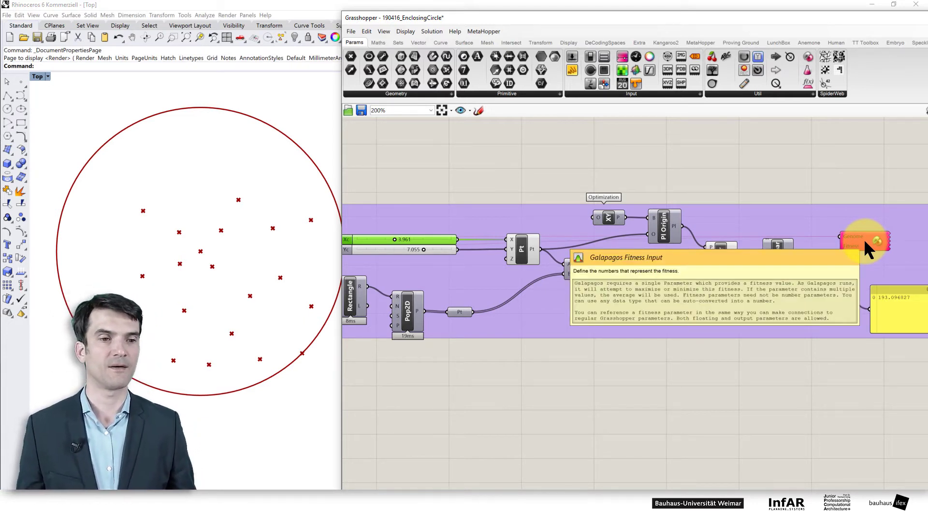
pyautogui.click(865, 242)
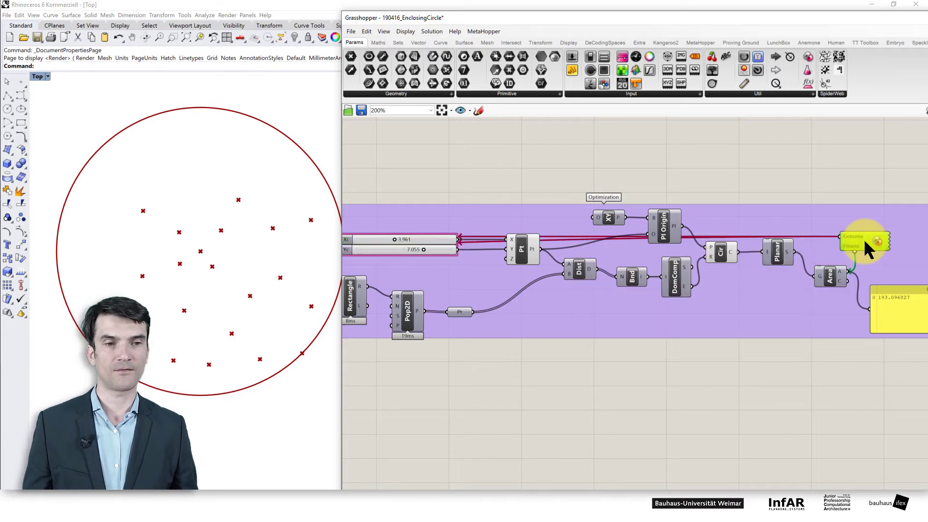
pyautogui.doubleClick(863, 239)
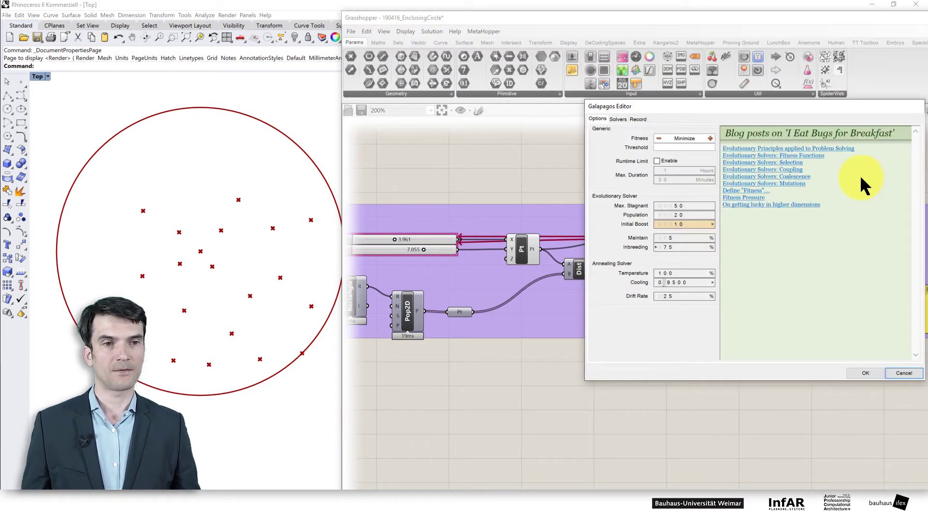
pyautogui.moveTo(838, 104); pyautogui.dragTo(629, 159)
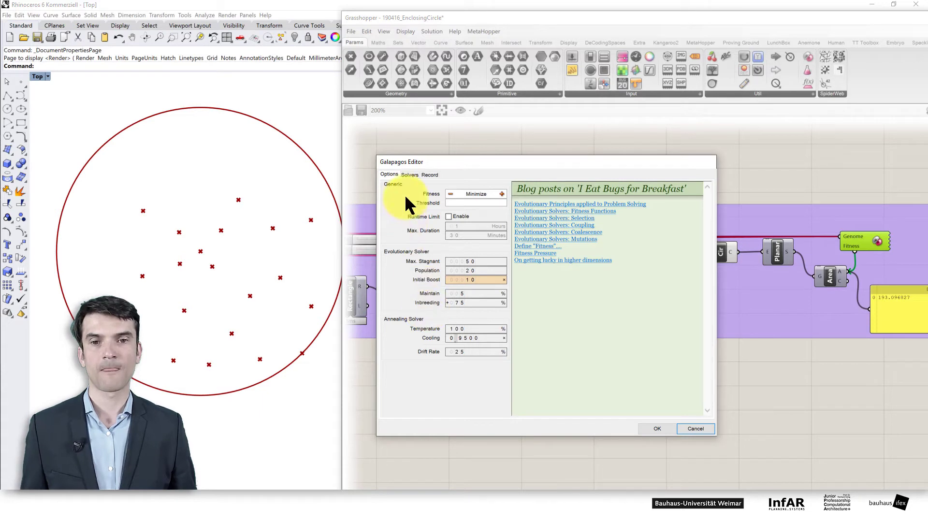
# - Review the solver choices and the generic, evolutionary and annealing options in the Galapagos Editor
pyautogui.click(409, 175)
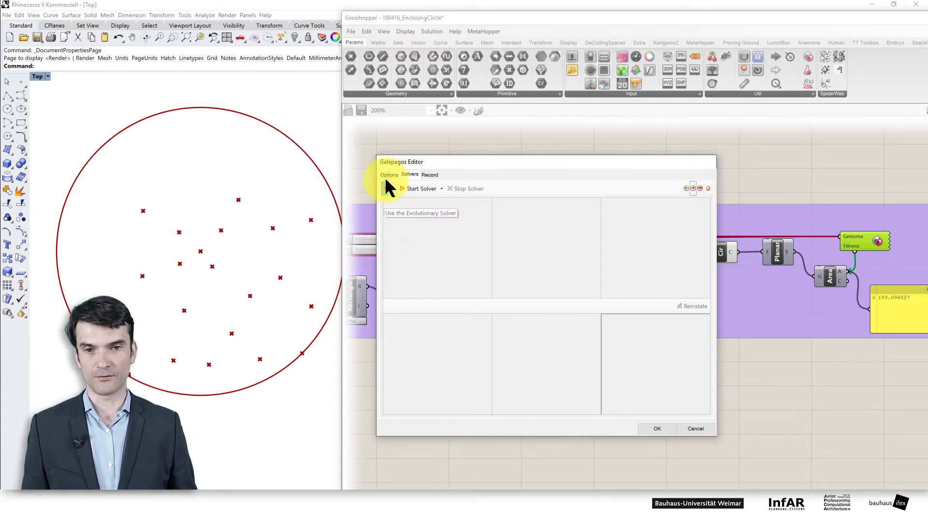
pyautogui.click(388, 174)
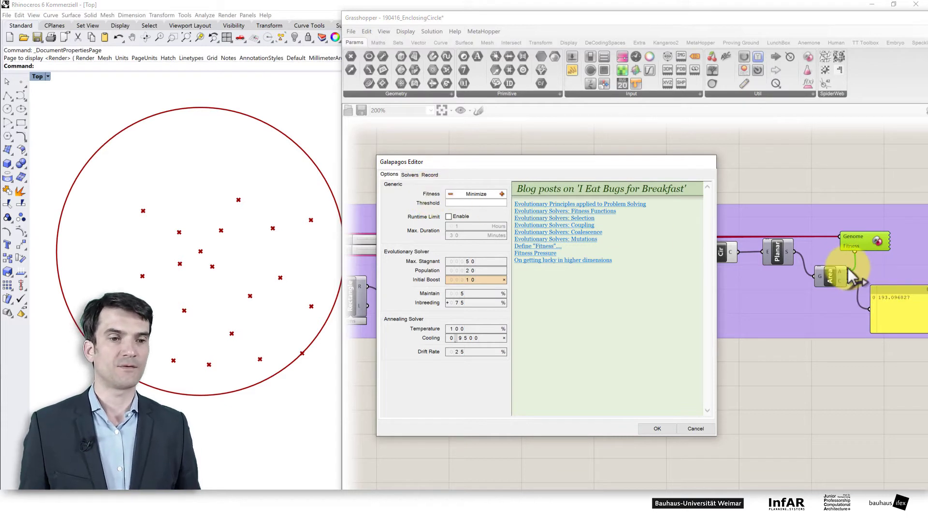
pyautogui.moveTo(842, 268)
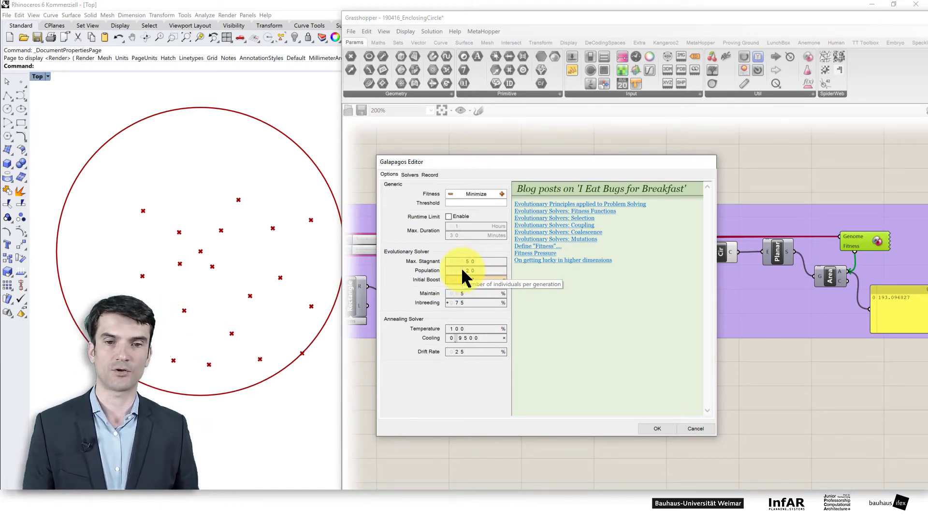
# - Start the evolutionary solver in the Galapagos Editor
pyautogui.click(408, 173)
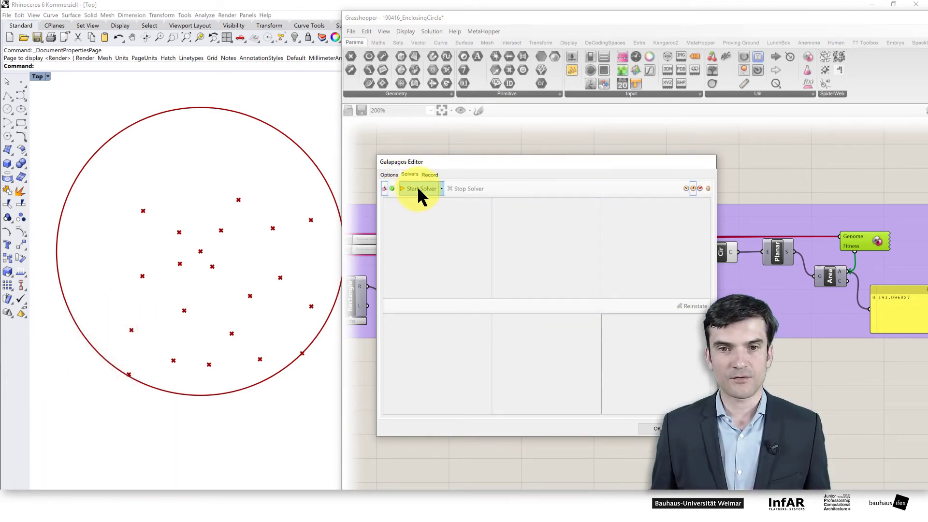
pyautogui.click(441, 189)
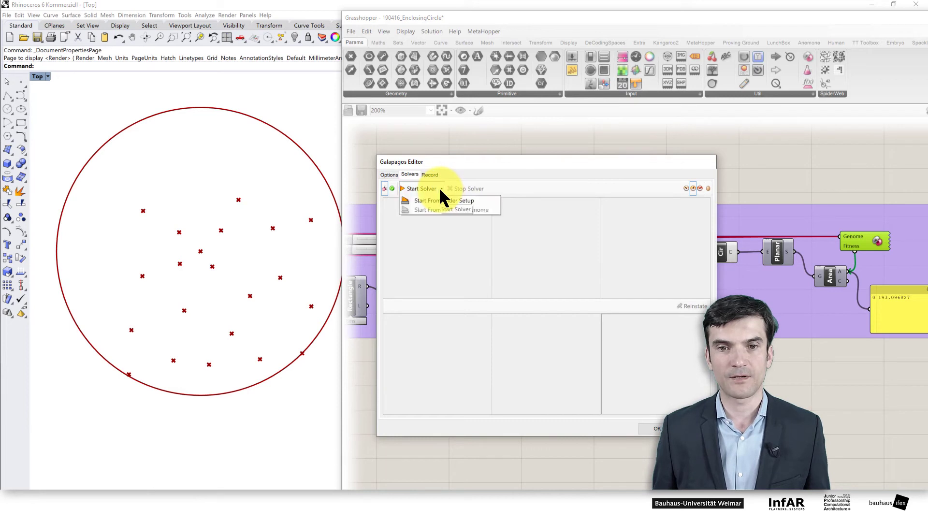
pyautogui.click(423, 187)
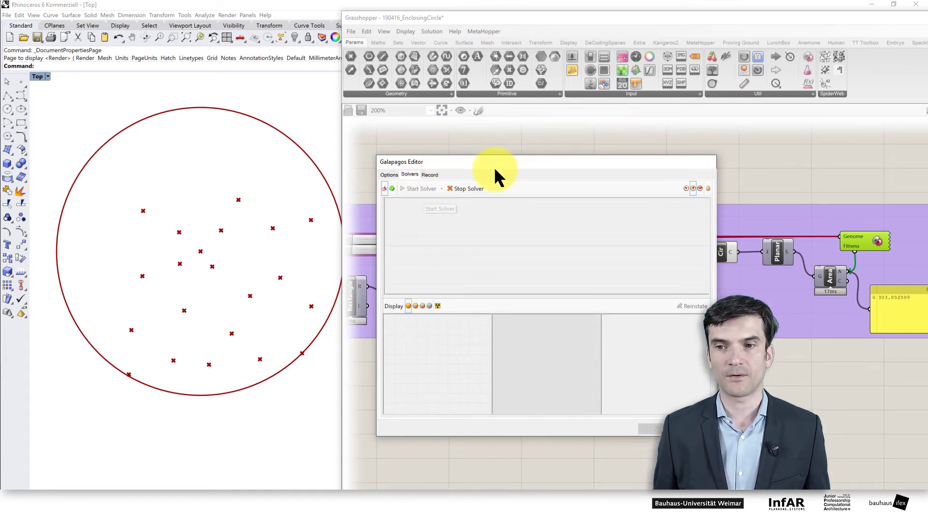
# - Move the Galapagos Editor away from the definition and bring the Minimal Size panel into view for comparison during the run
pyautogui.moveTo(498, 163); pyautogui.dragTo(224, 216)
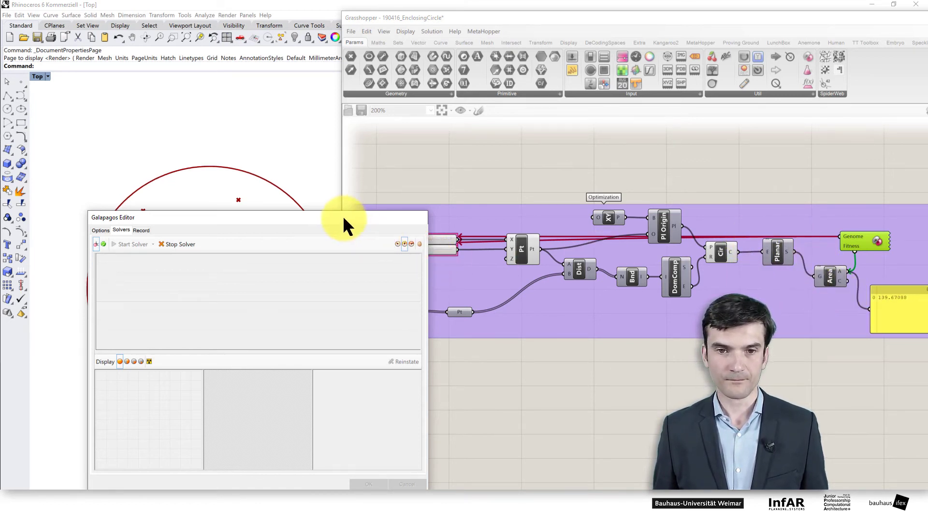
pyautogui.moveTo(343, 217); pyautogui.dragTo(313, 260)
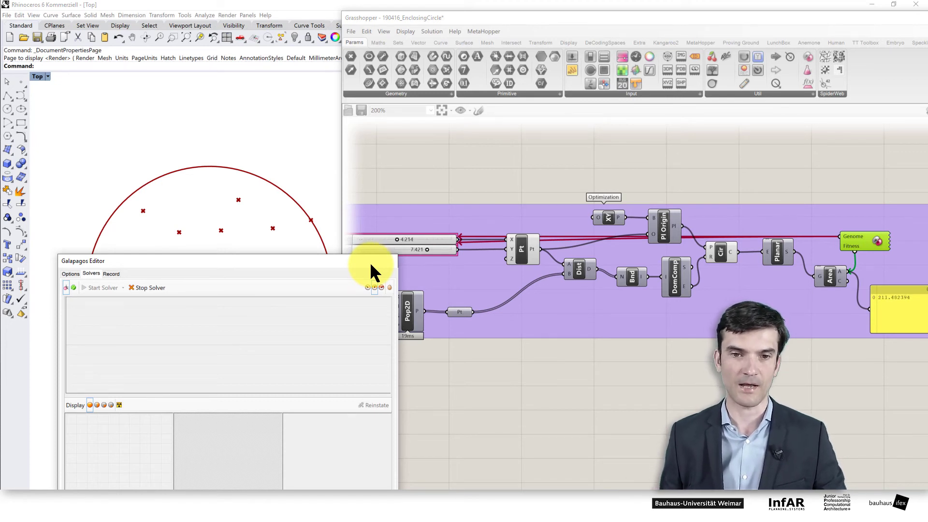
pyautogui.moveTo(315, 262); pyautogui.dragTo(301, 267)
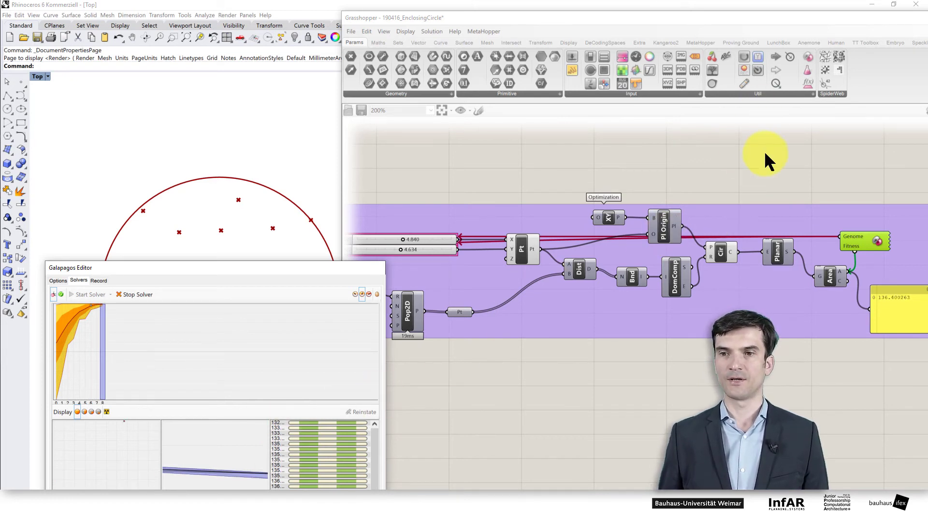
pyautogui.moveTo(765, 157); pyautogui.dragTo(619, 305, button='right')
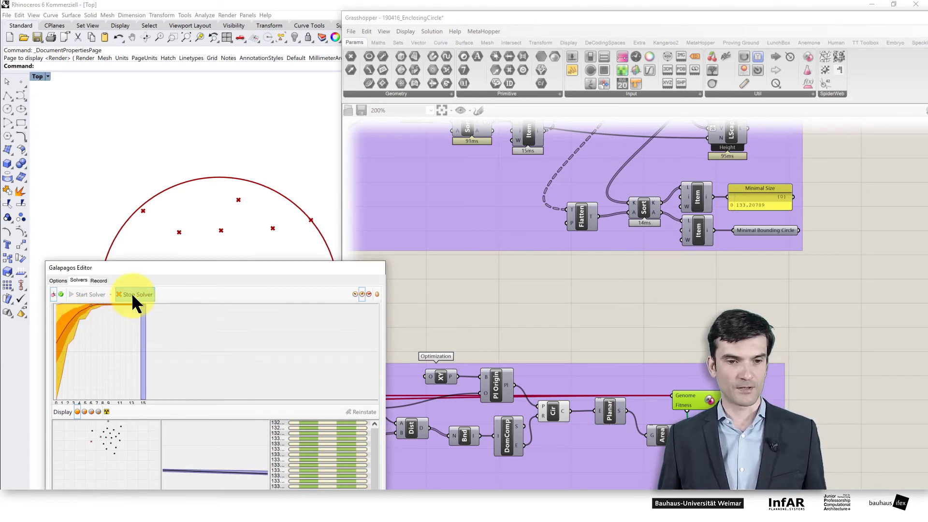
# - Move the Galapagos Editor clear of the circle and stop the running solver
pyautogui.moveTo(198, 266); pyautogui.dragTo(455, 190)
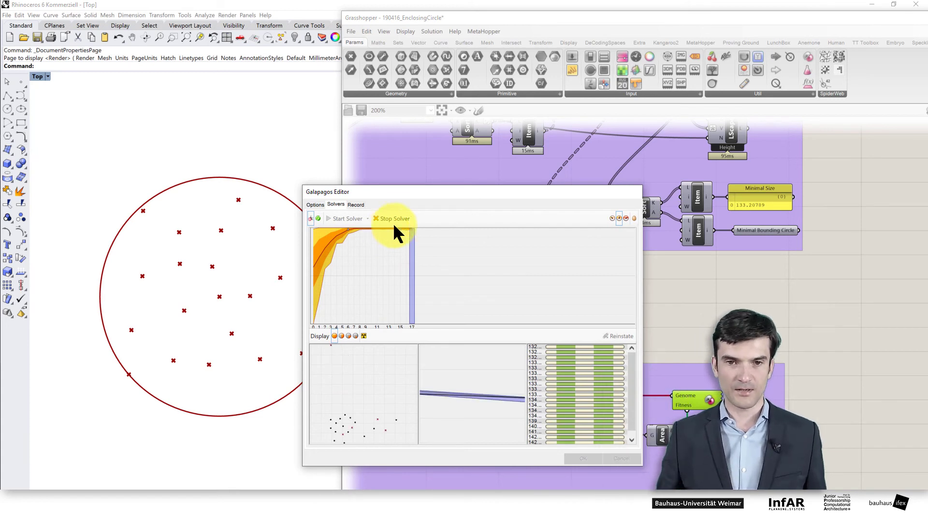
pyautogui.click(389, 219)
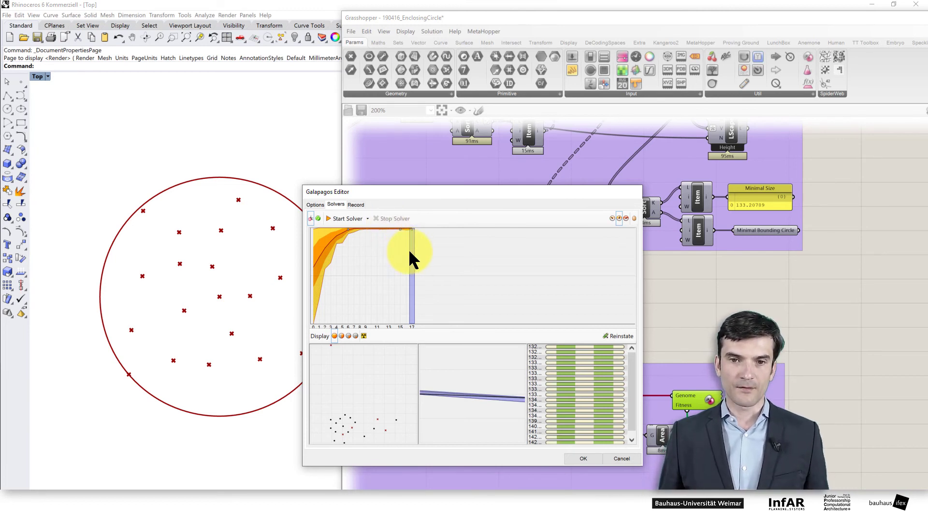
# - Examine the genomes by widening the generation selection in the fitness graph and narrowing it to the last few generations
pyautogui.moveTo(410, 251); pyautogui.dragTo(359, 249)
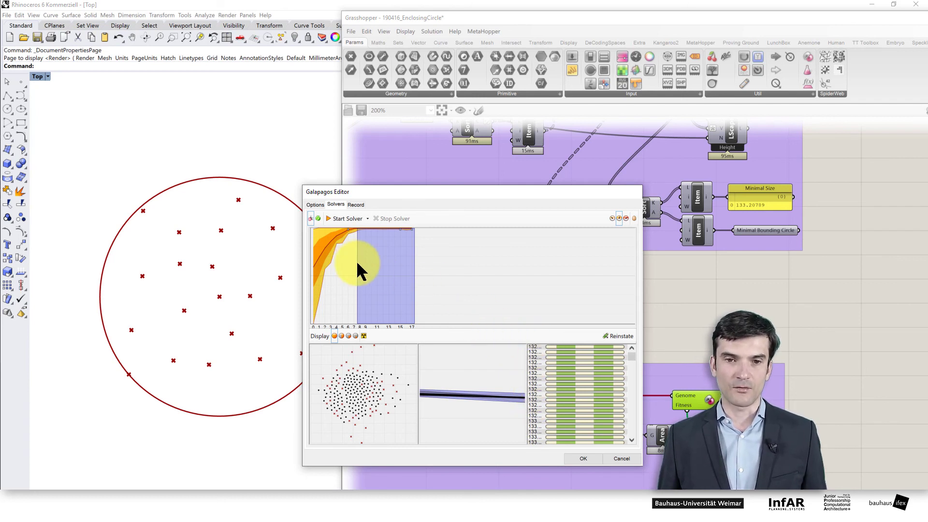
pyautogui.moveTo(356, 260); pyautogui.dragTo(398, 259)
pyautogui.click(405, 256)
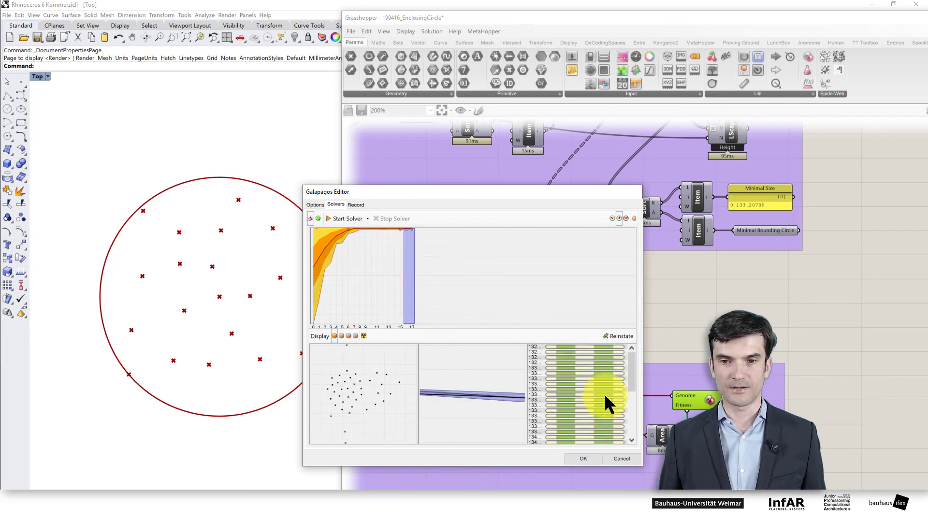